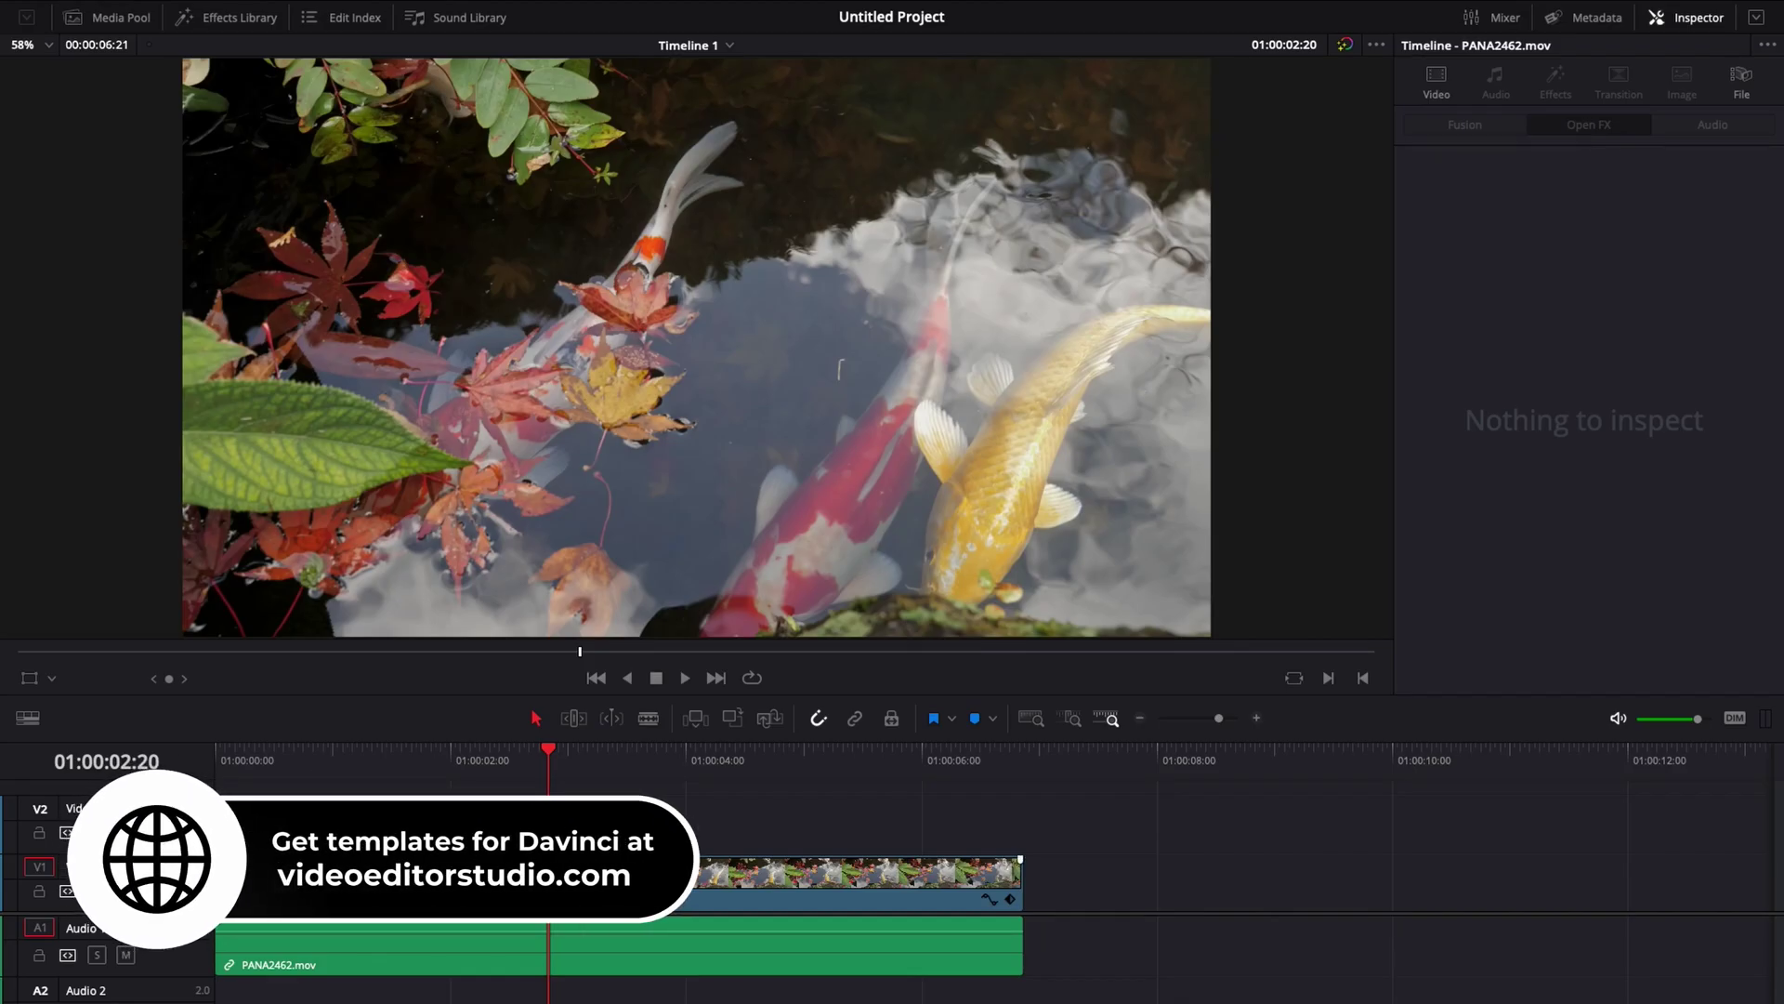
Scrub the koi pond clip's playhead back to about 01:00:01:20
{"action": "mouse_move", "coordinate": [325, 761]}
{"action": "left_mouse_down"}
{"action": "mouse_move", "coordinate": [468, 761]}
{"action": "mouse_move", "coordinate": [433, 766]}
{"action": "left_mouse_up"}
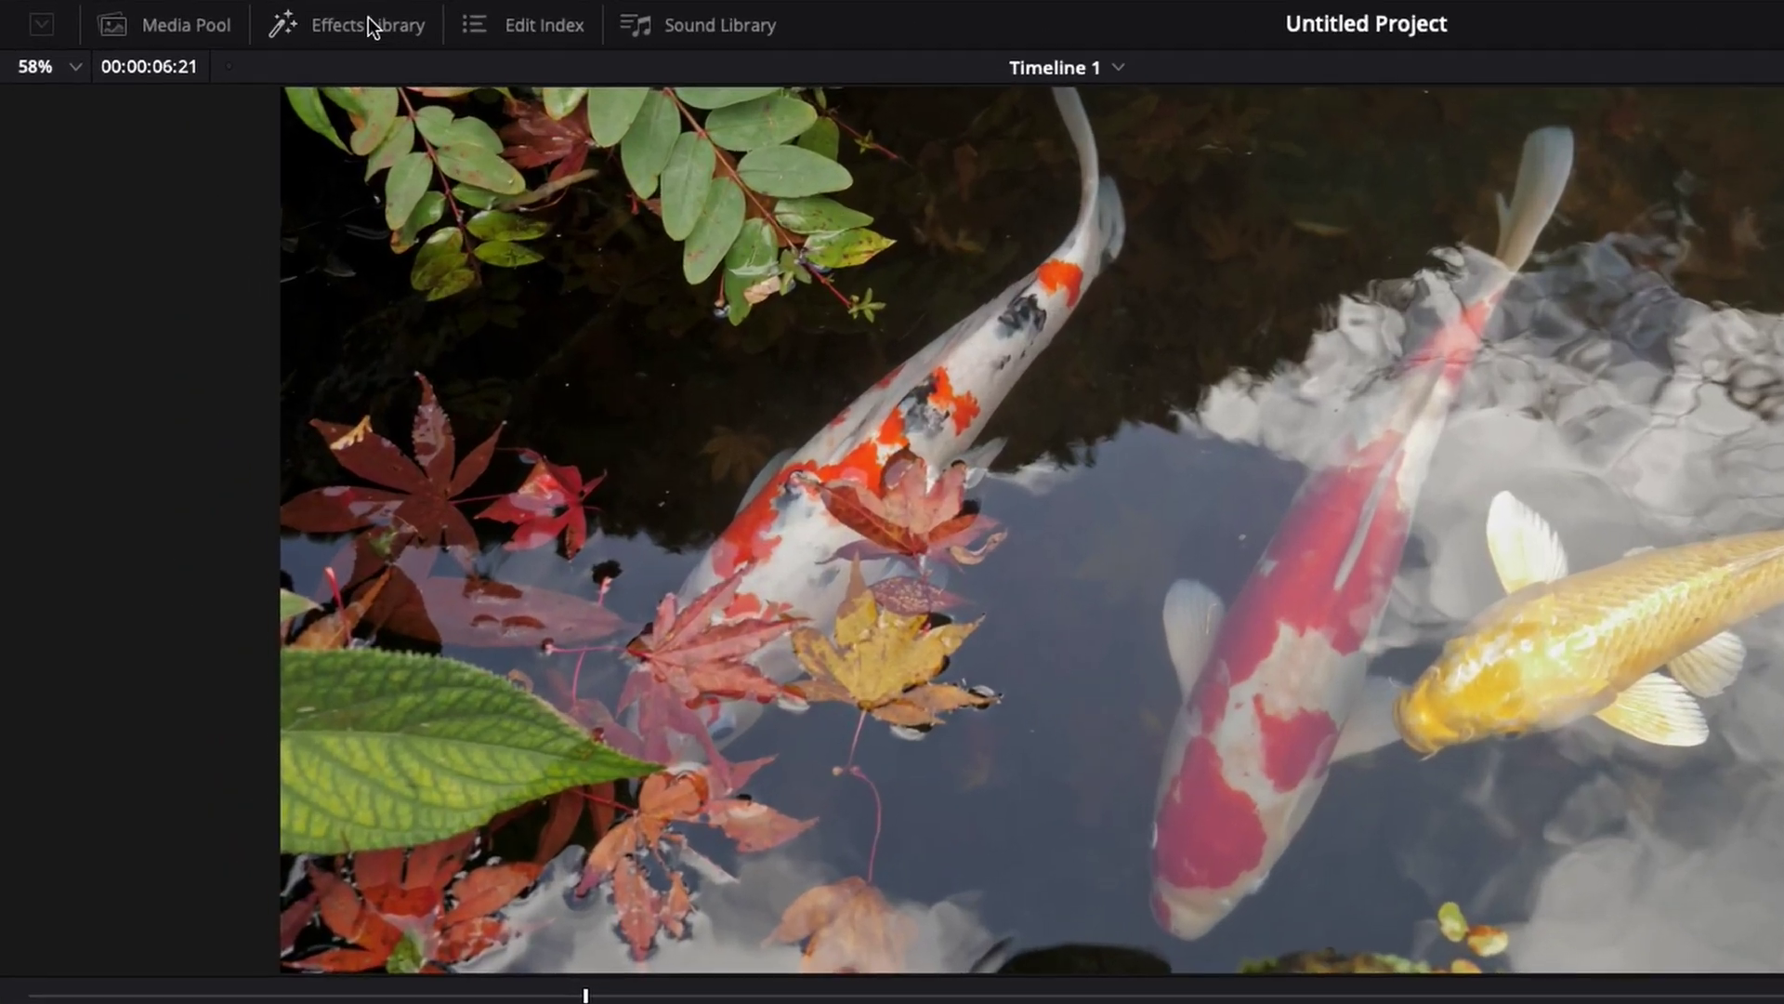
Drag the Watercolor Open FX from the Effects Library onto the V1 koi pond clip
{"action": "left_click", "coordinate": [270, 18]}
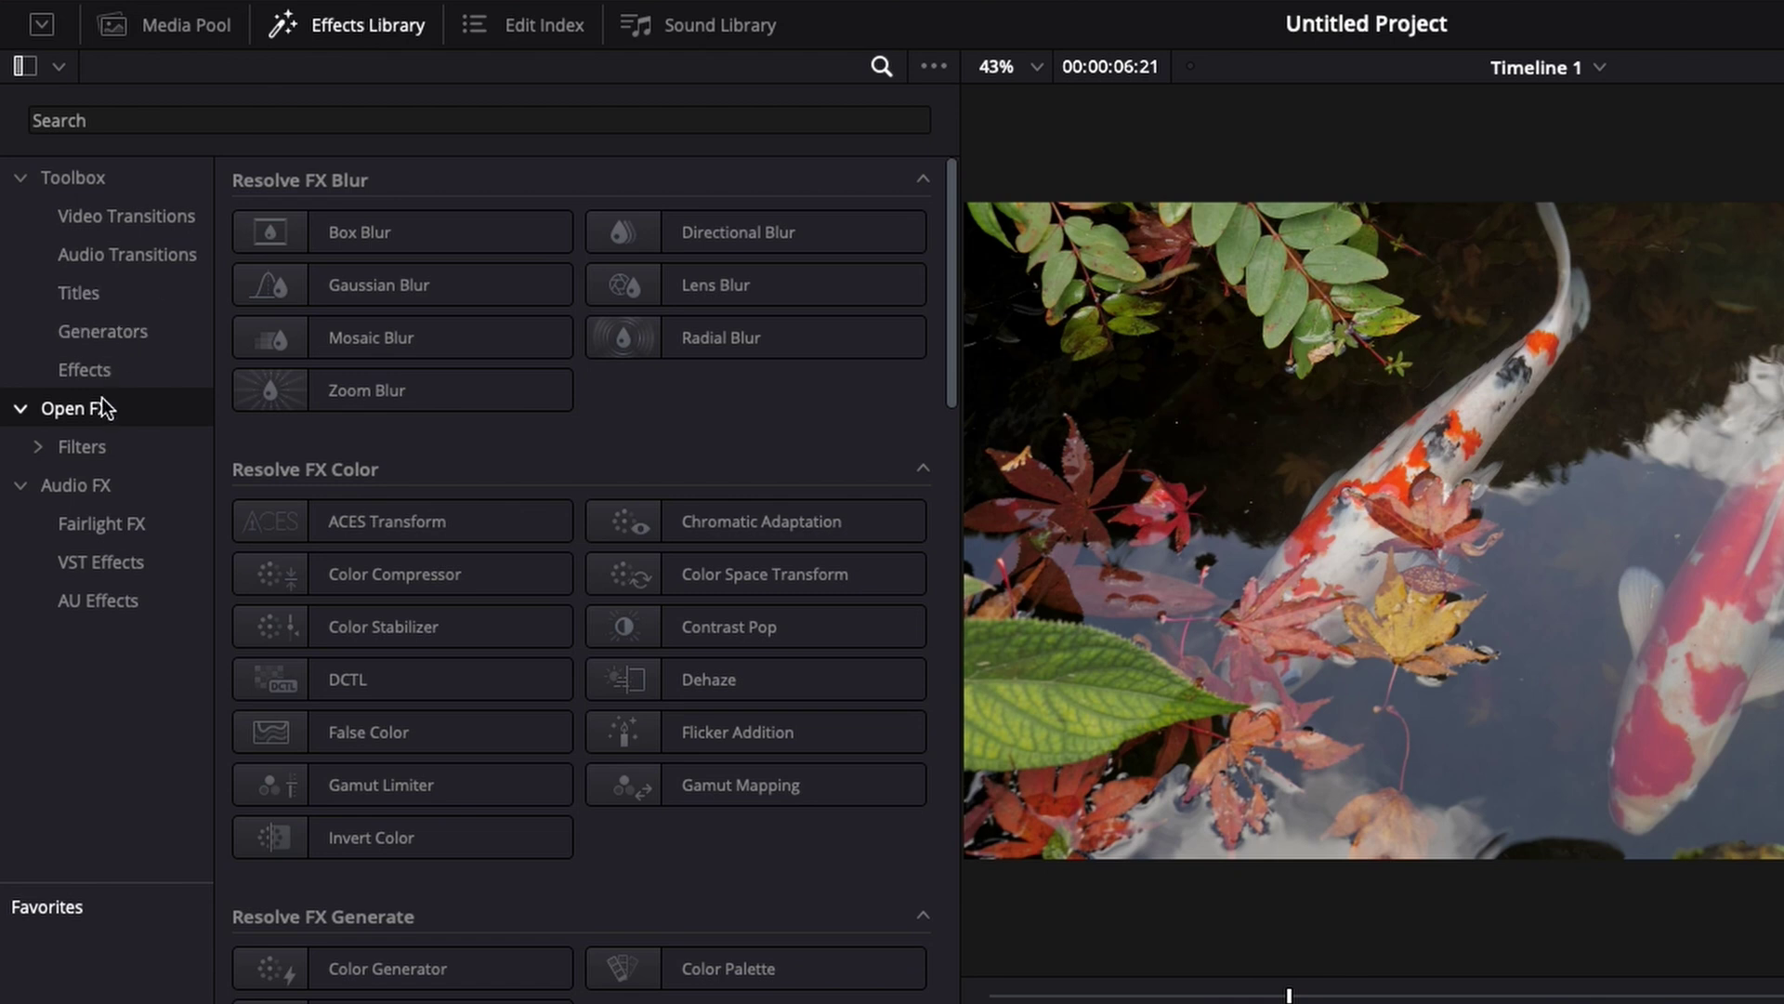
{"action": "type", "text": "w"}
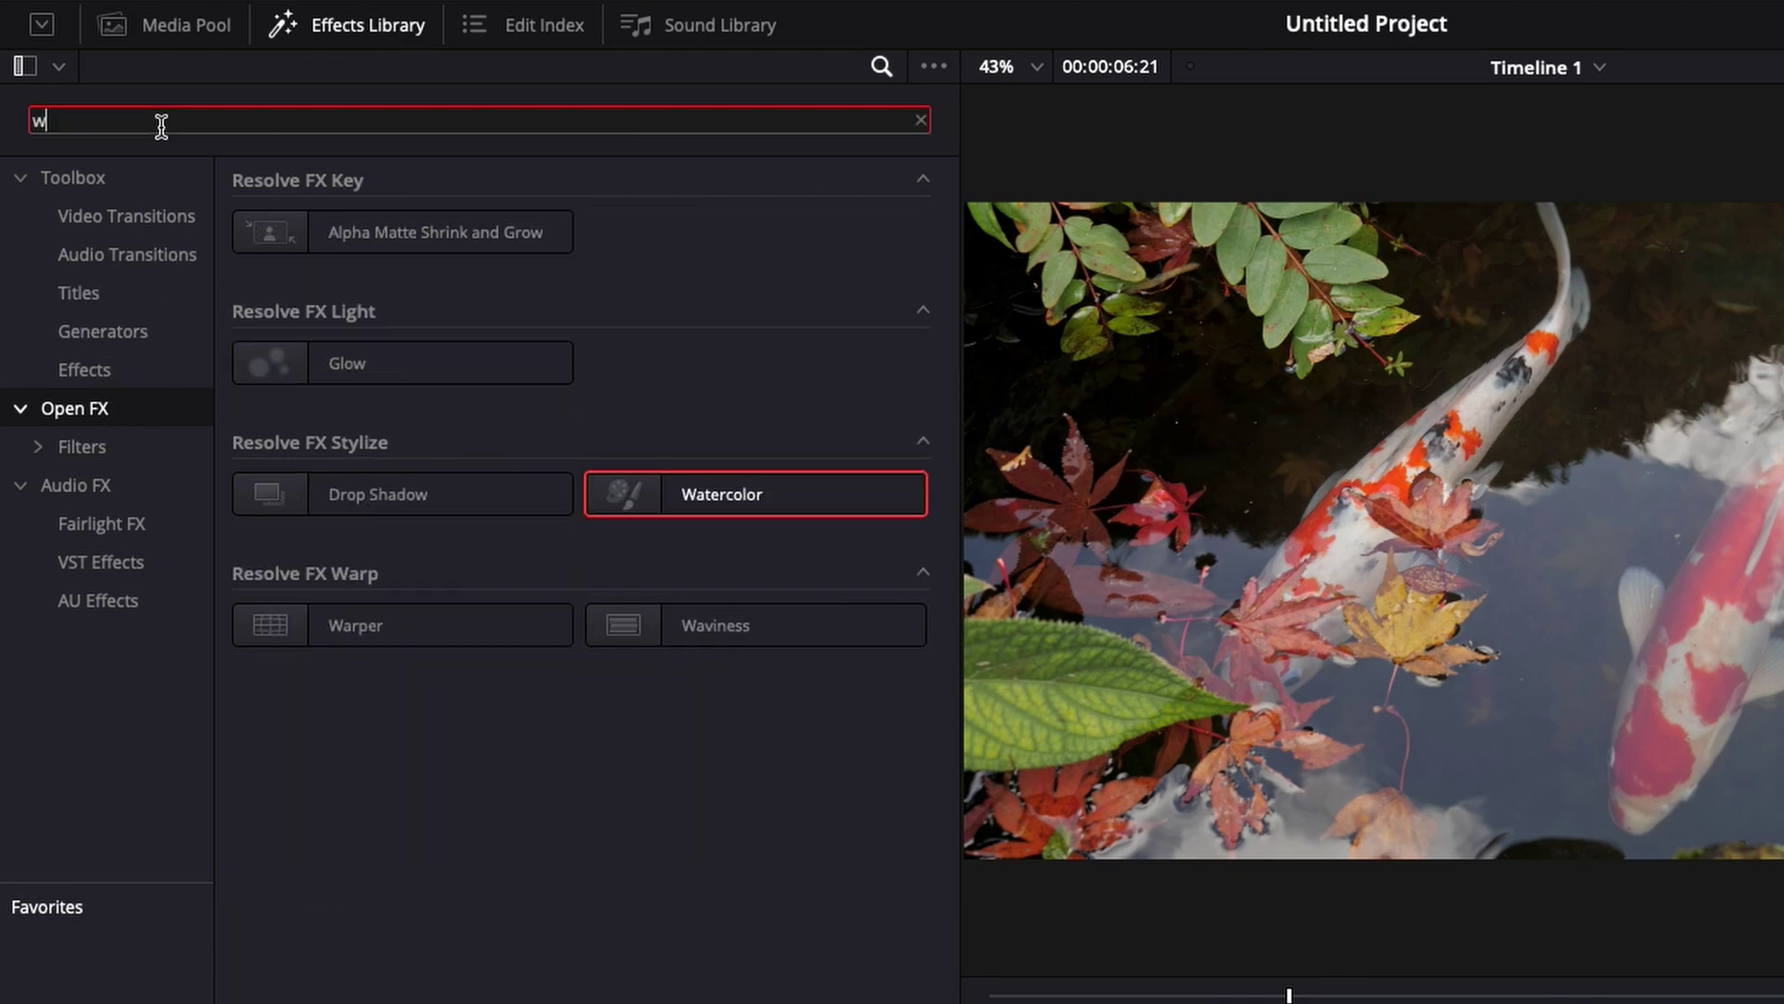
{"action": "type", "text": "ater"}
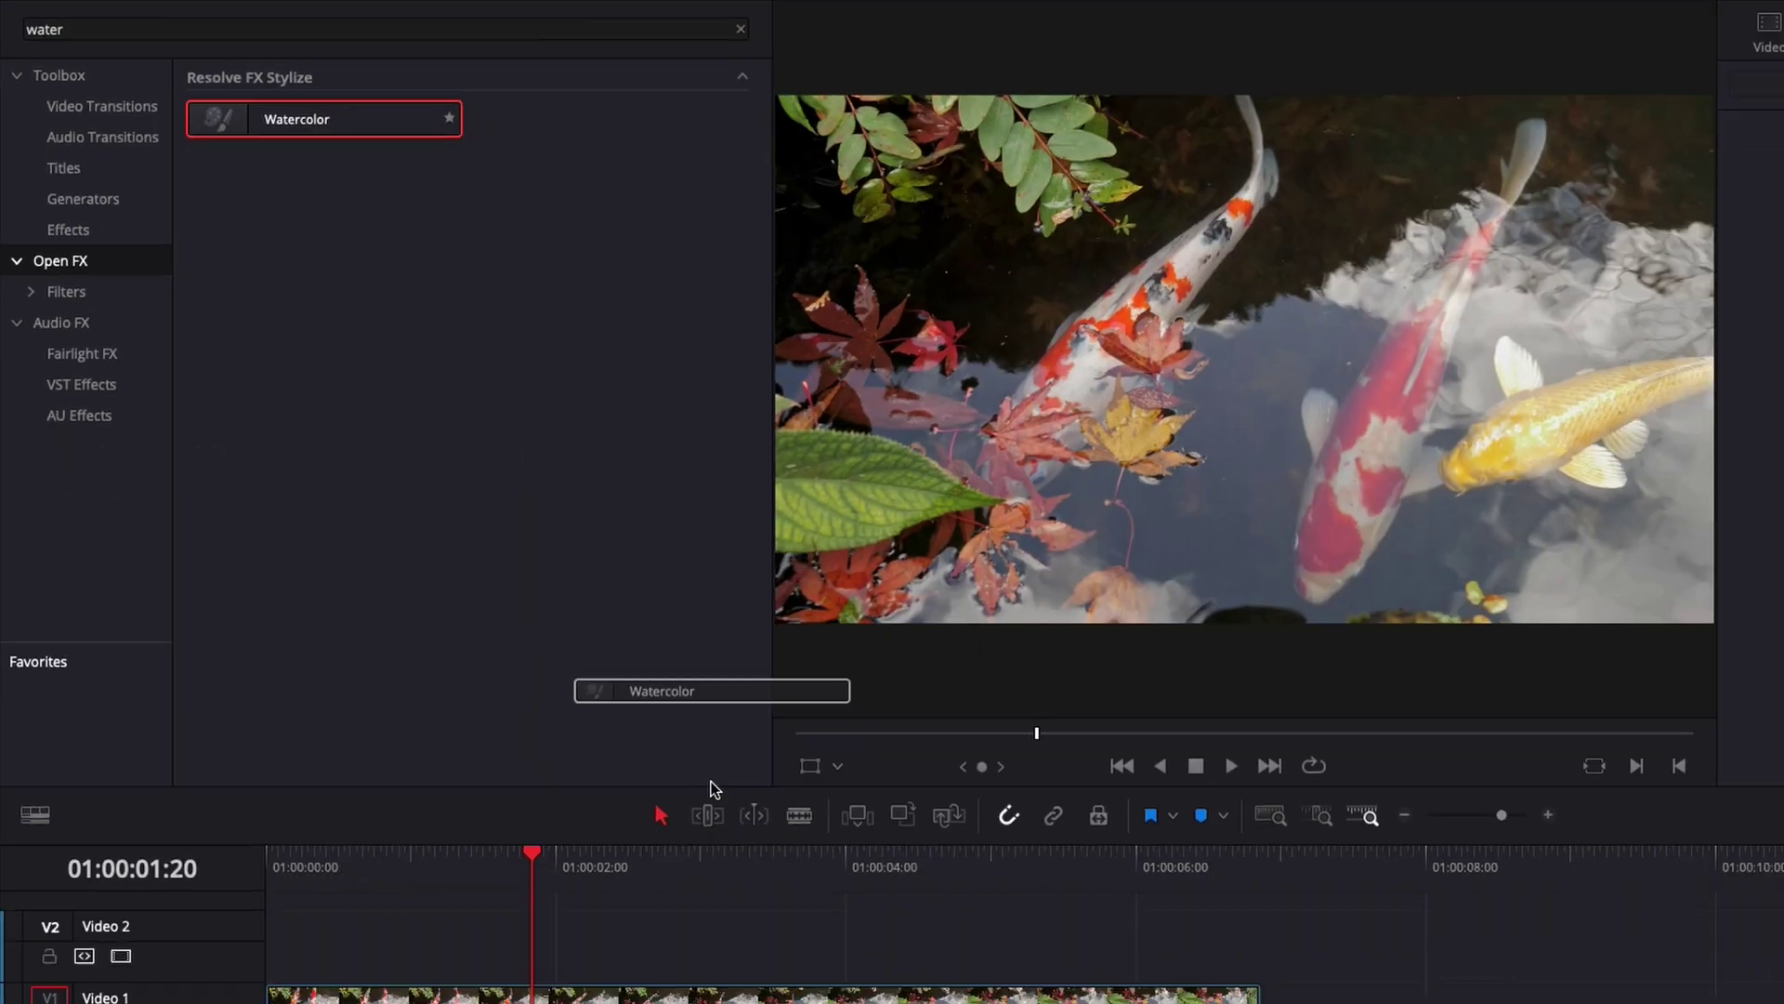
{"action": "left_click_drag", "start_coordinate": [373, 232], "coordinate": [569, 854]}
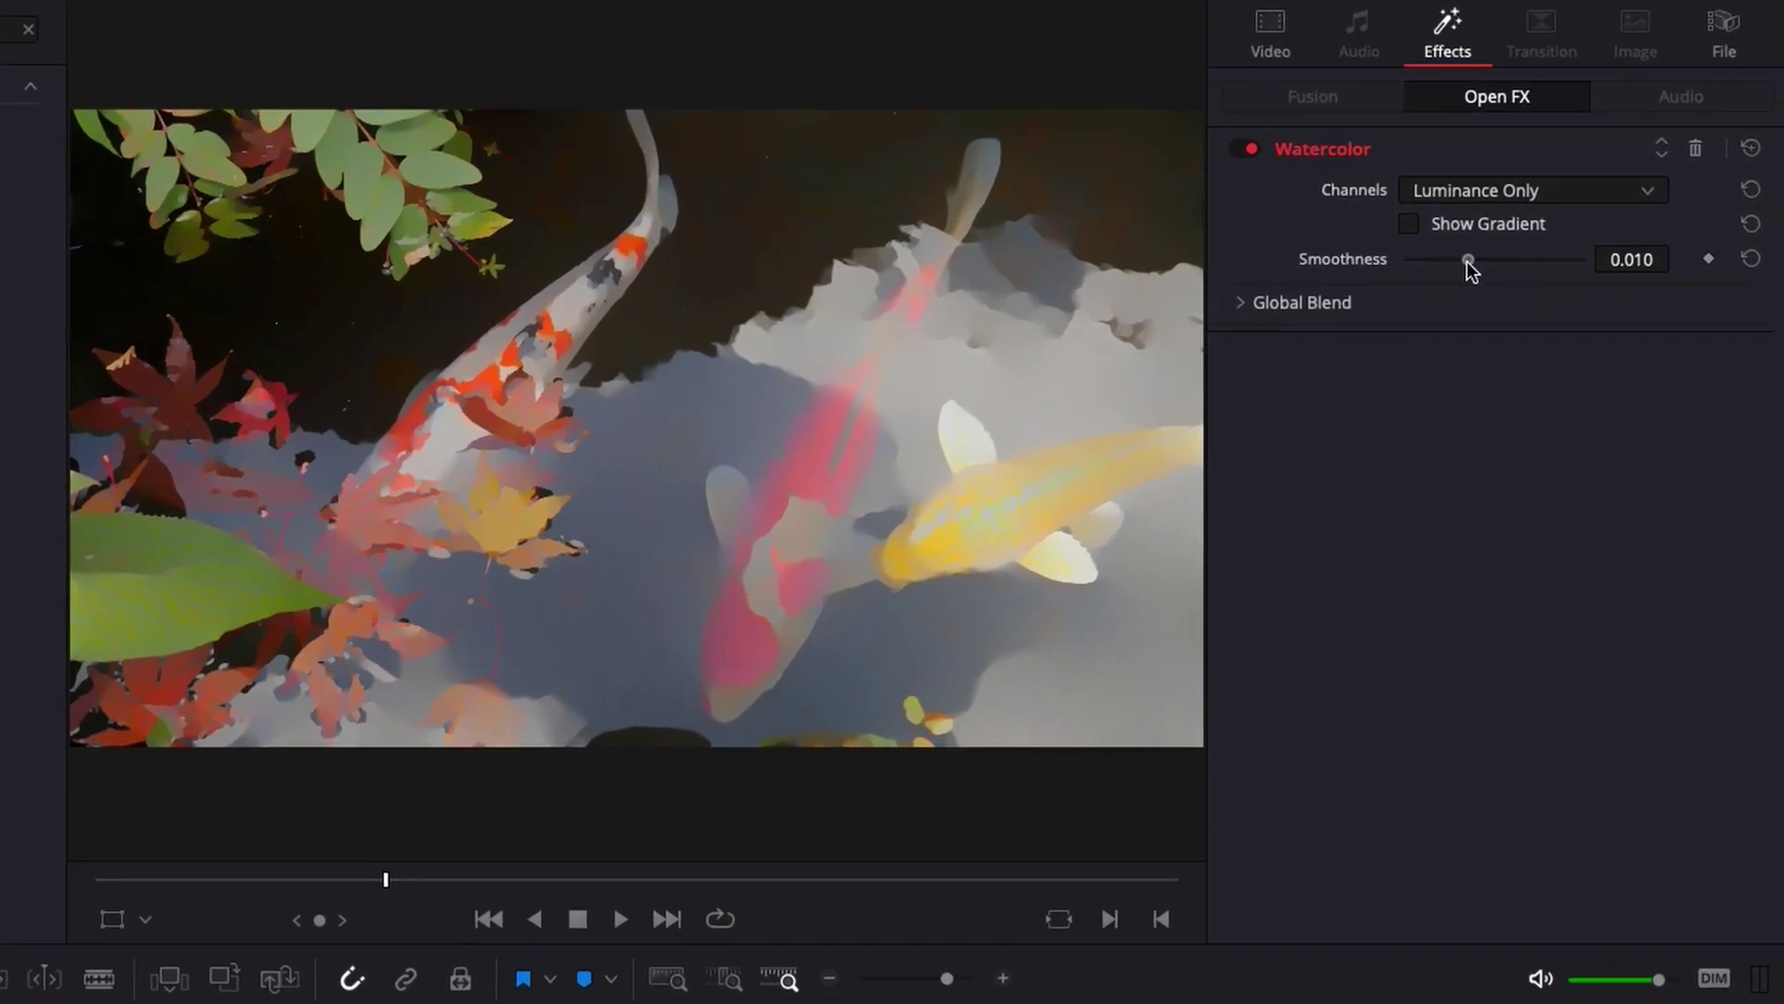
Adjust the Watercolor Smoothness slider, lowering it then settling at 0.030
{"action": "left_click_drag", "start_coordinate": [1472, 260], "coordinate": [1405, 262]}
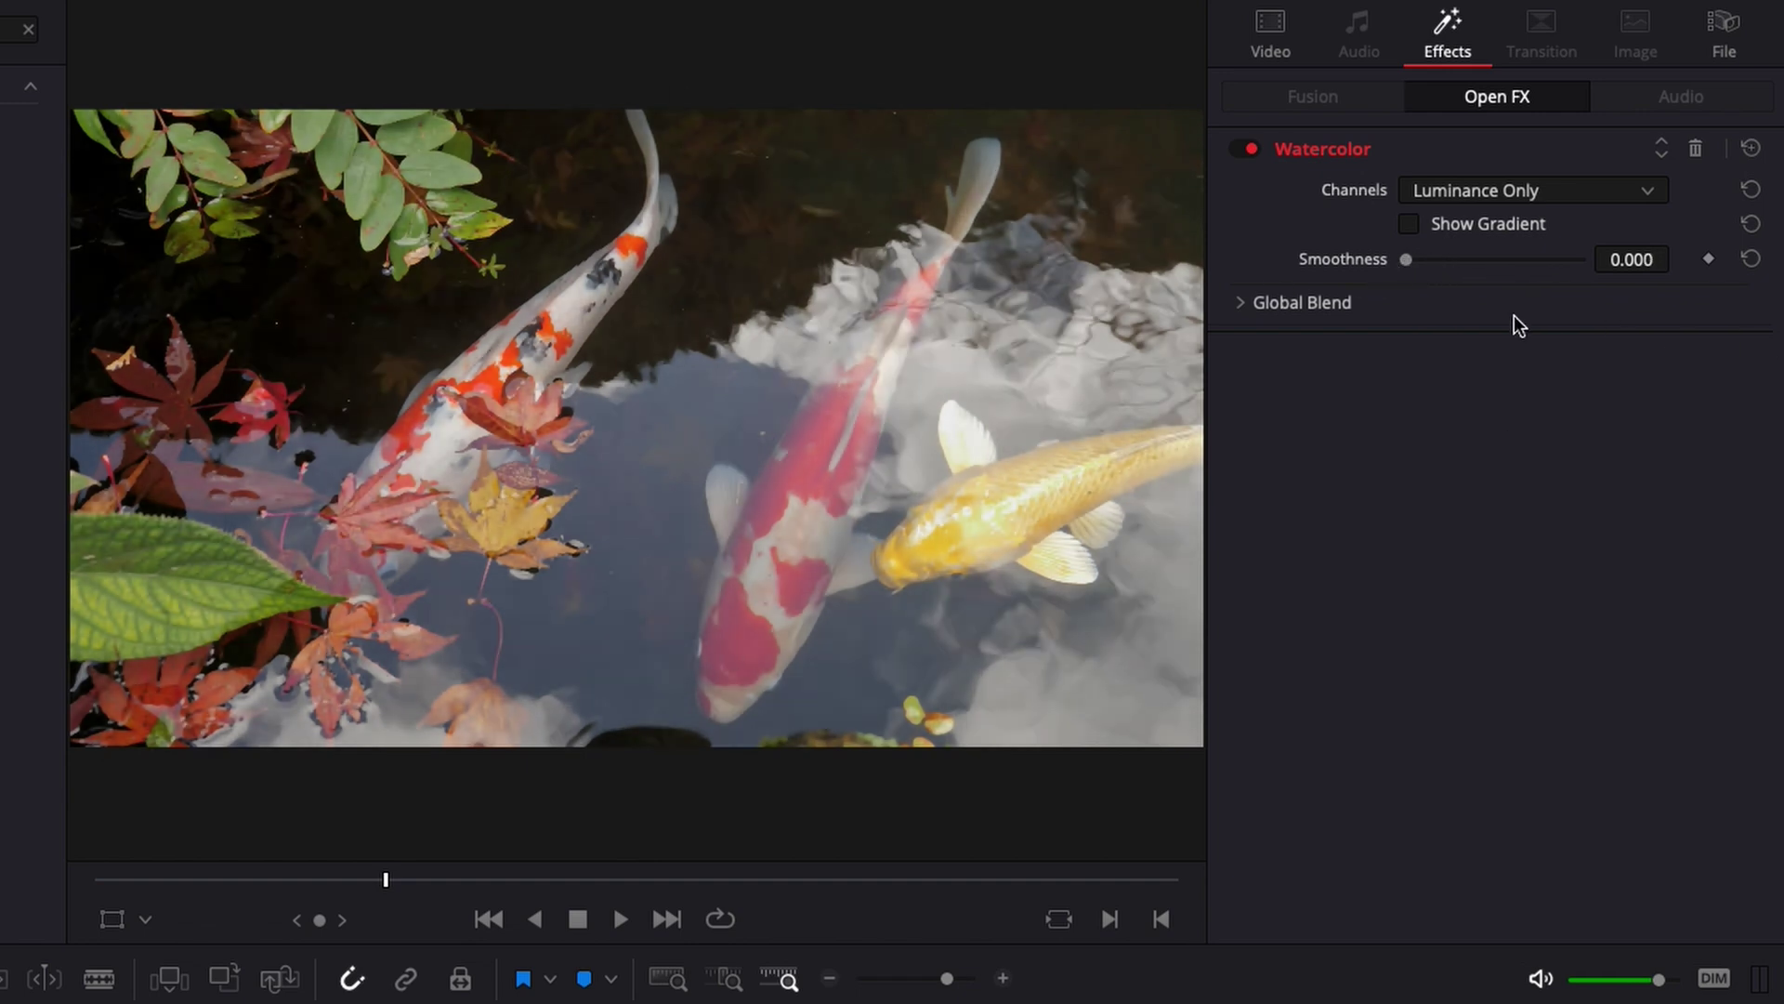
{"action": "left_click_drag", "start_coordinate": [1449, 263], "coordinate": [1582, 262]}
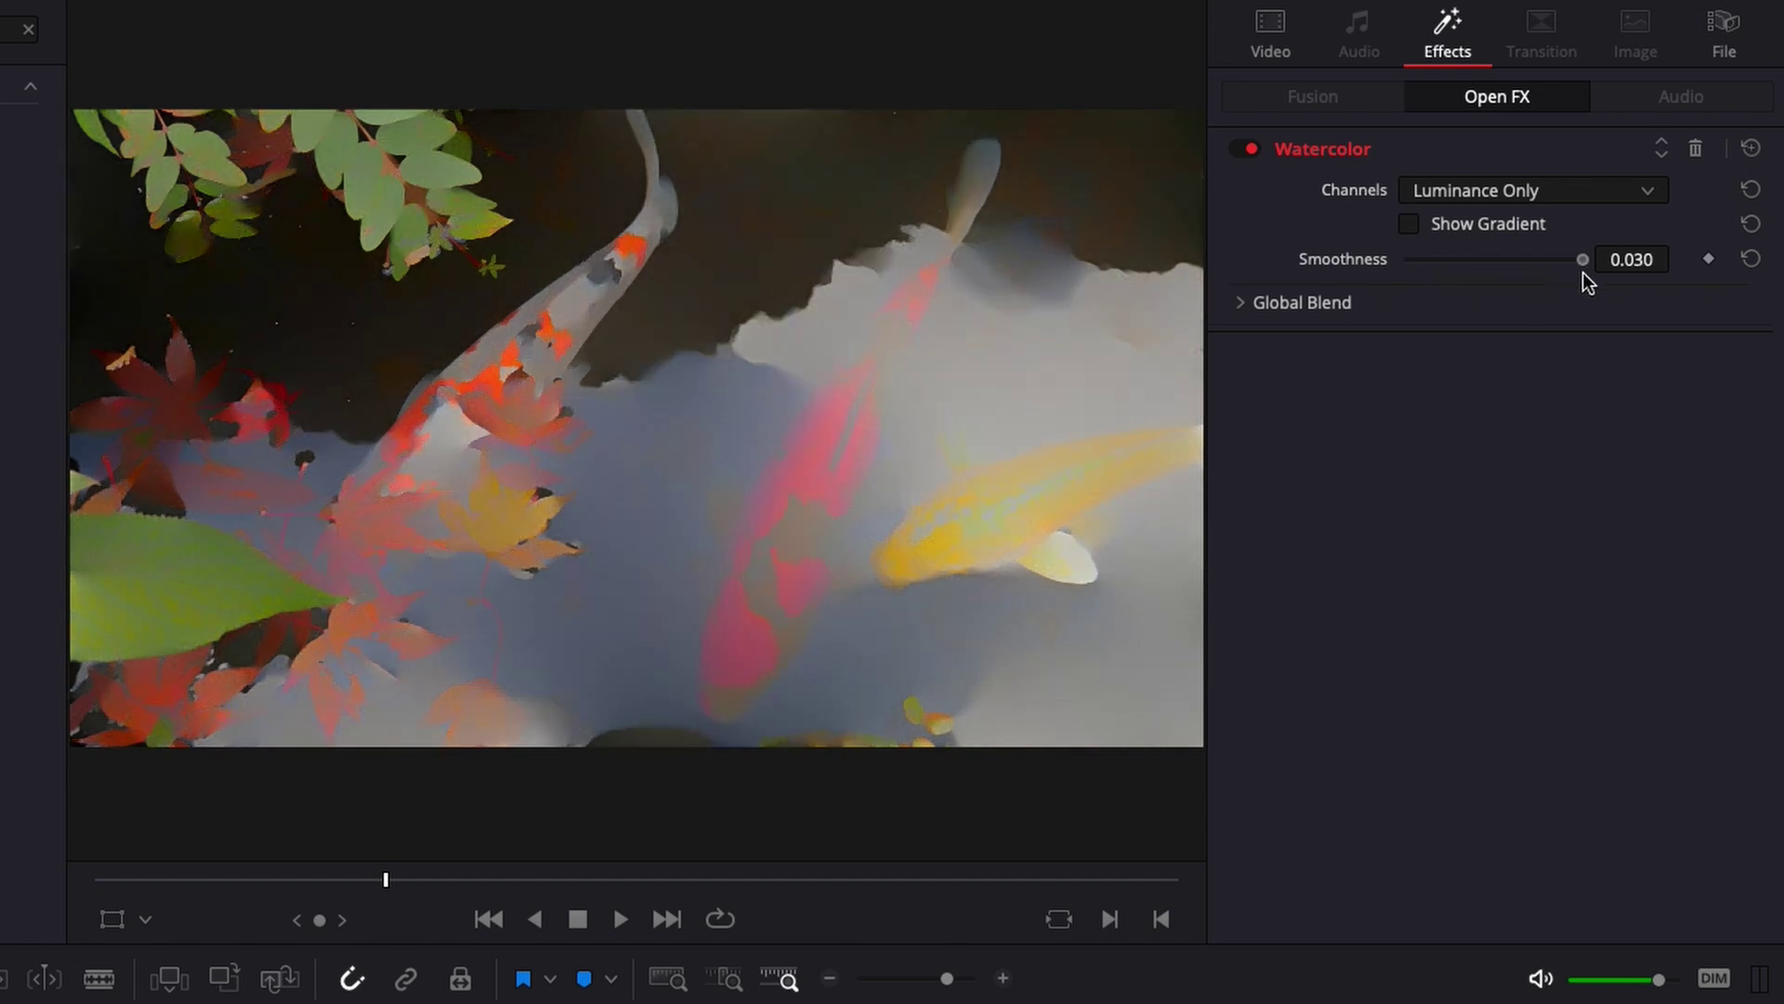